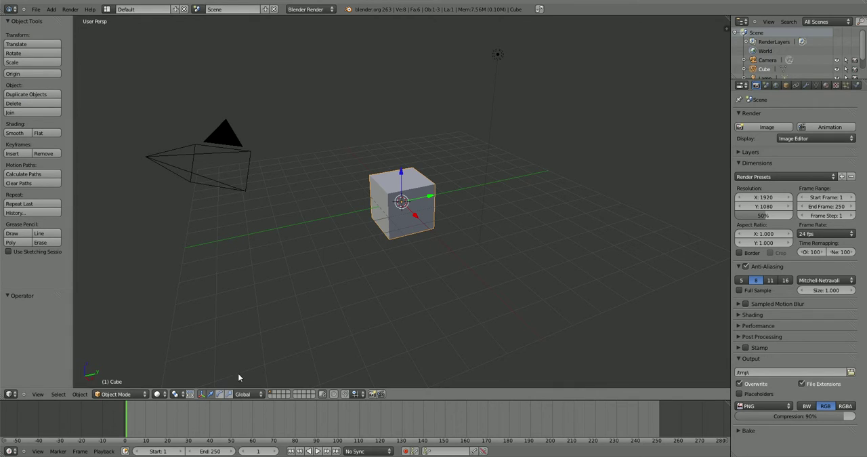
scroll(244, 366, up, 2)
scroll(250, 355, up, 2)
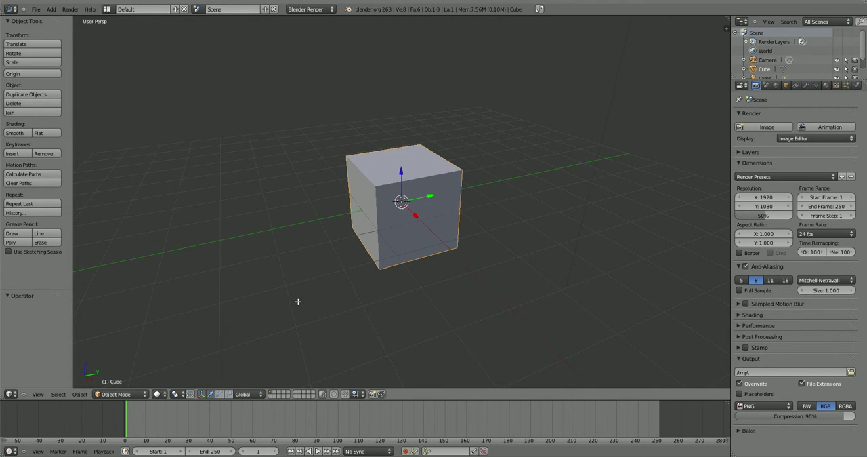
Move the cube sideways along the X axis in front view.
key(KP_1)
key(Tab)
key(Tab)
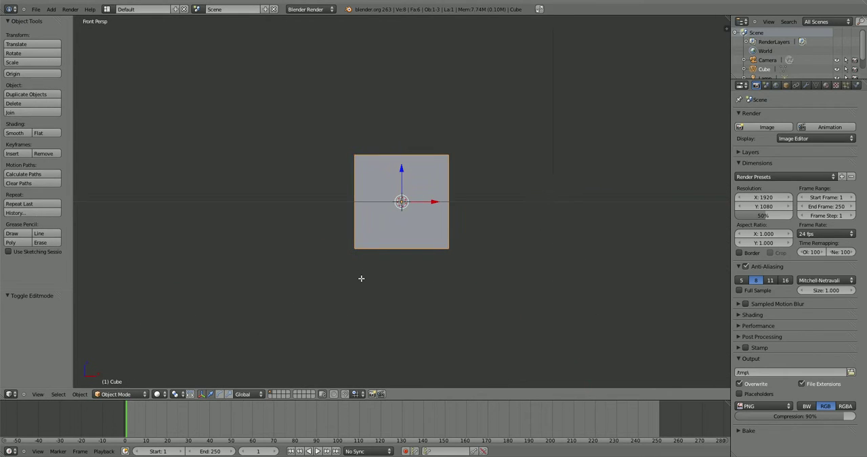
key(Tab)
key(Tab)
key(KP_5)
key(g)
key(x)
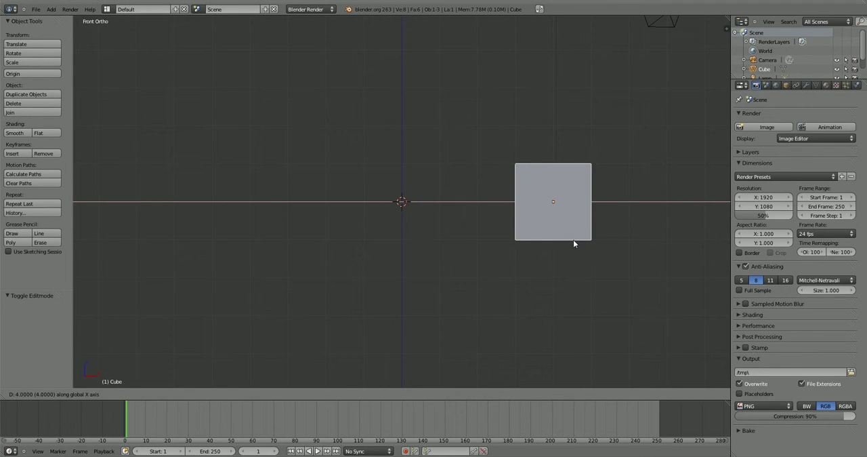
click(538, 244)
key(Tab)
mouse_move(537, 244)
middle_down()
mouse_move(481, 198)
mouse_move(529, 195)
middle_up()
Extrude the cube's left face repeatedly into a four-section block.
right_click(481, 198)
key(KP_1)
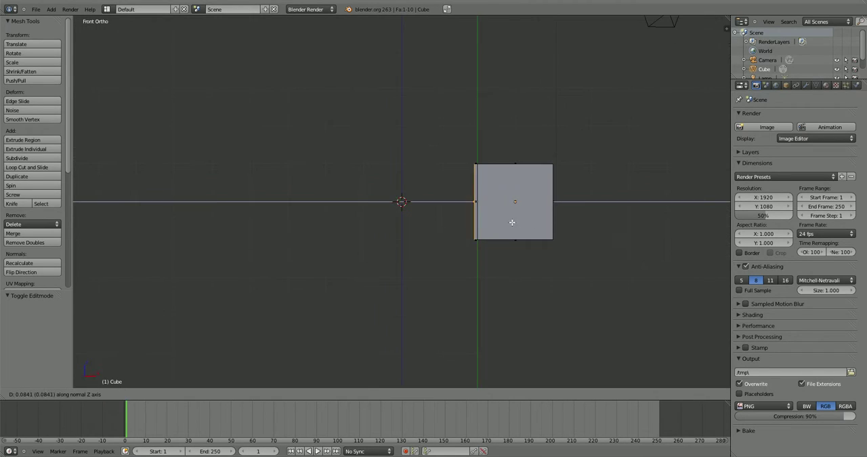
key(e)
click(458, 234)
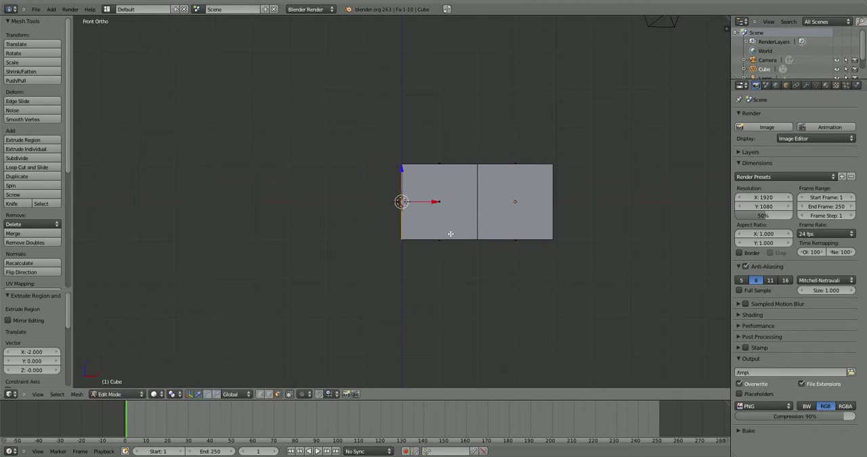
key(e)
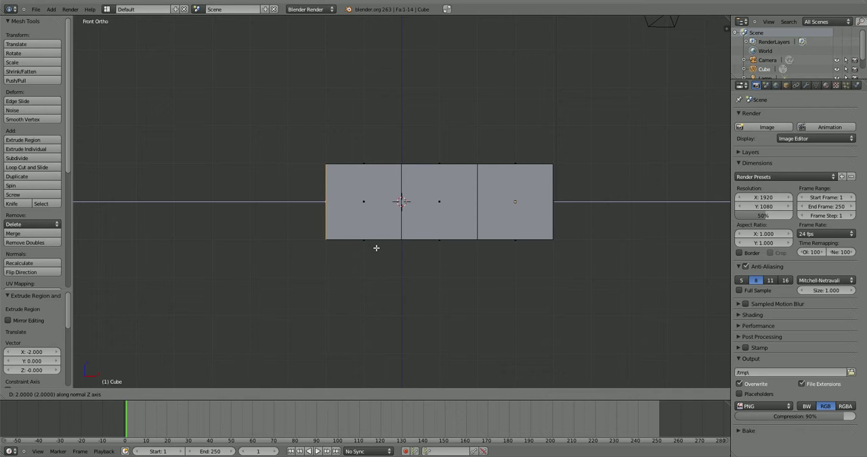
click(310, 240)
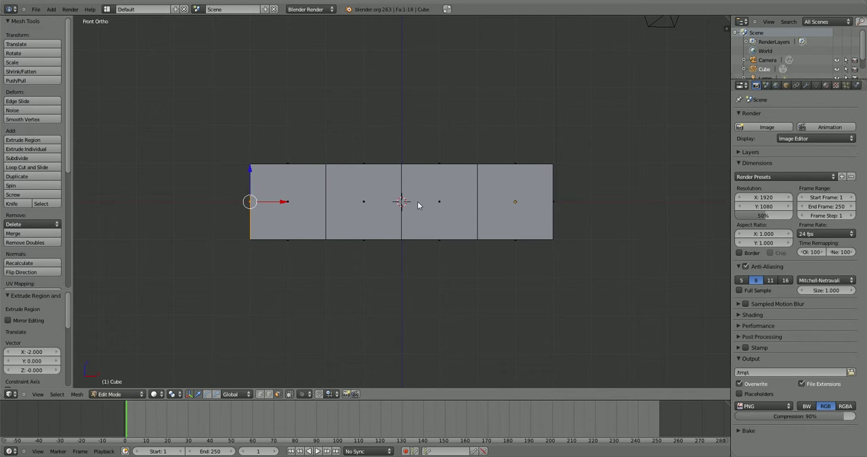
key(Tab)
mouse_move(418, 203)
middle_down()
mouse_move(441, 237)
mouse_move(473, 198)
middle_up()
click(806, 86)
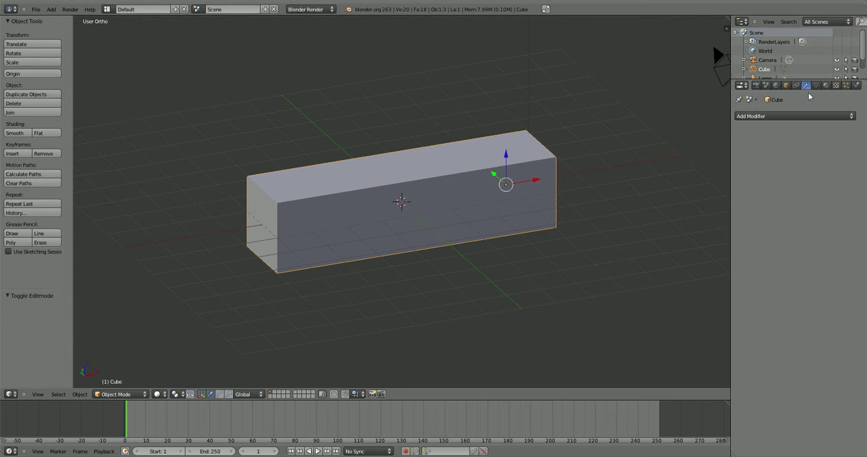
Add a Subdivision Surface modifier to the block and set its shading to Smooth.
click(783, 119)
click(693, 258)
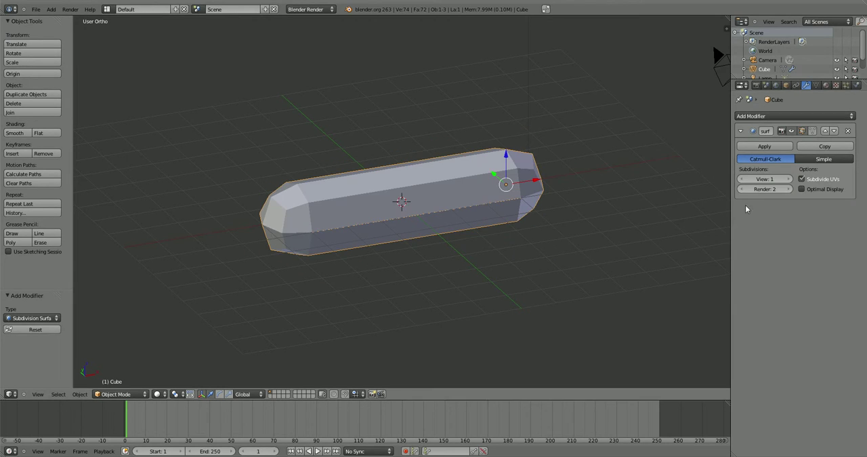
click(16, 133)
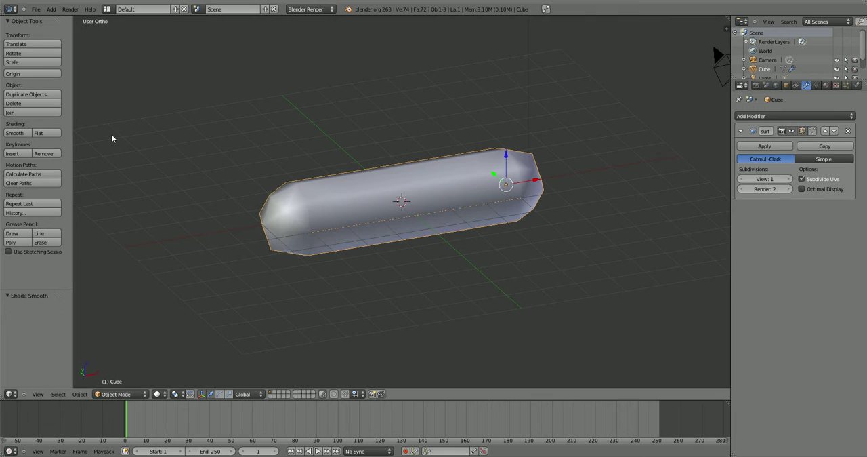
middle_drag(696, 166, 593, 160)
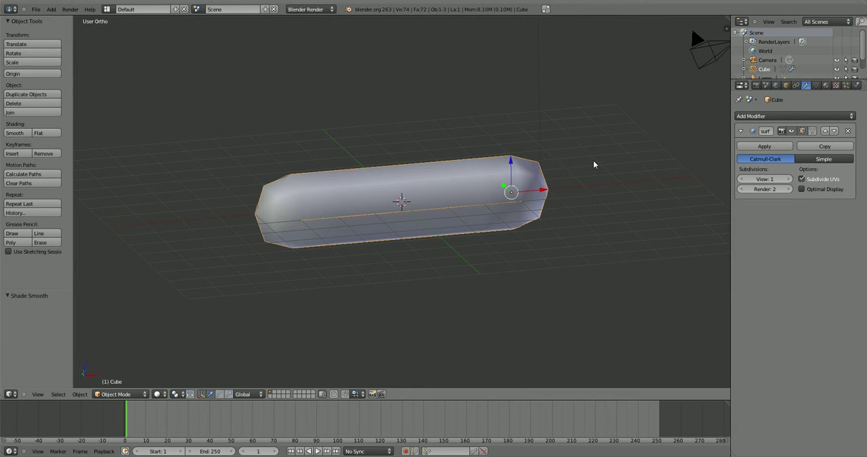
Add a single-bone armature with X-Ray, rotated -90 and placed at the block's right end.
key(KP_1)
key(shift+a)
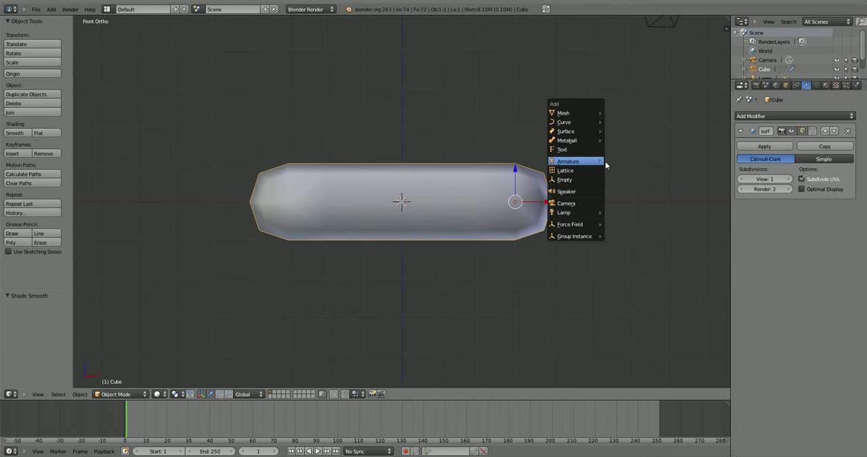
click(605, 161)
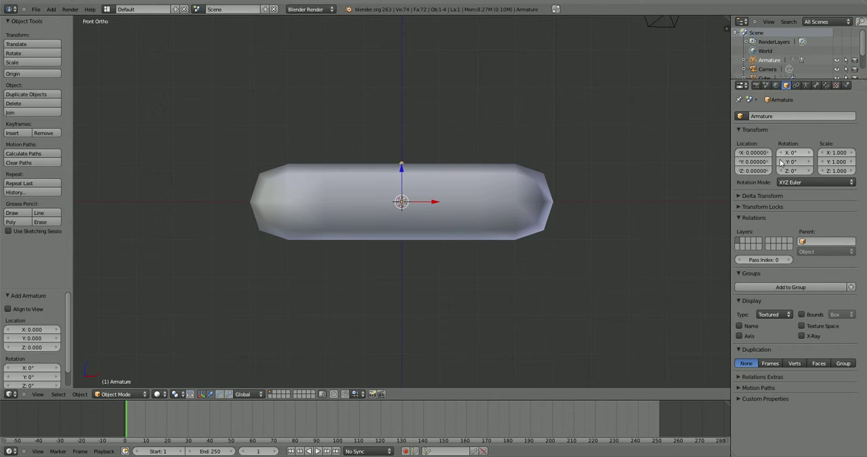
click(805, 85)
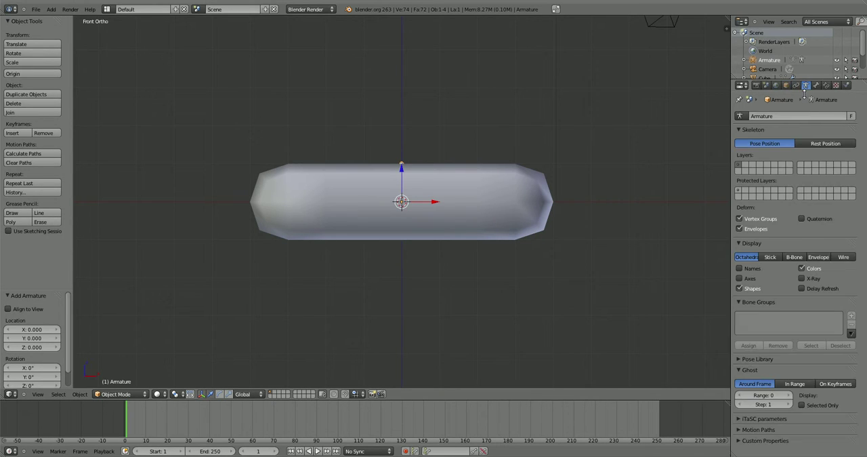
click(801, 278)
key(r)
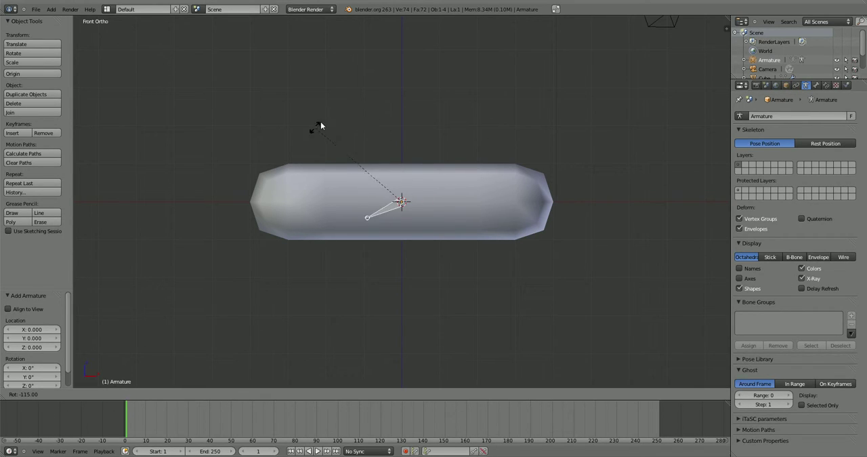
click(362, 109)
key(g)
key(x)
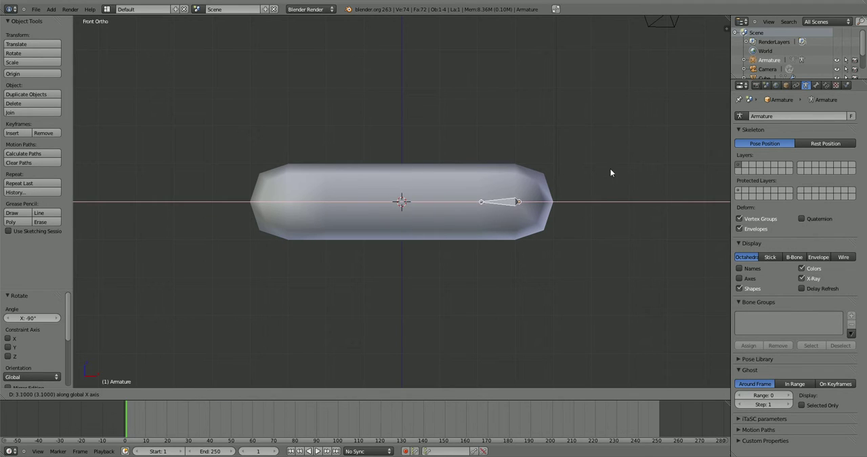
click(586, 169)
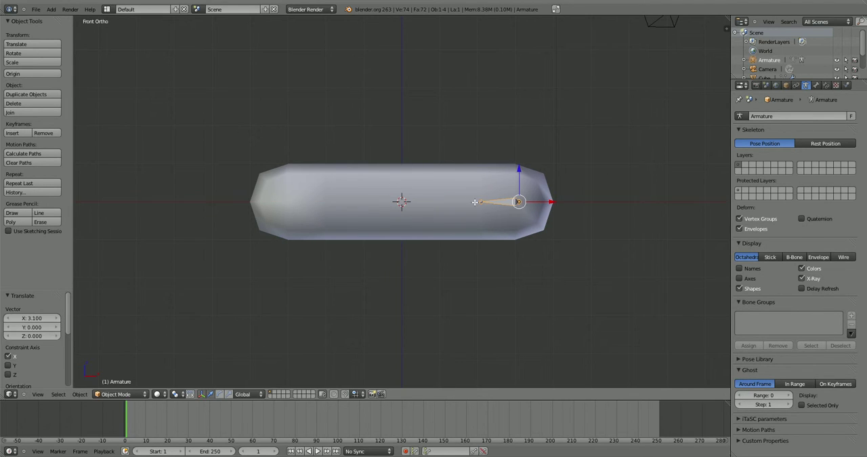
Extrude a second bone along X and reposition its joint.
key(Tab)
scroll(475, 202, up, 2)
key(e)
key(x)
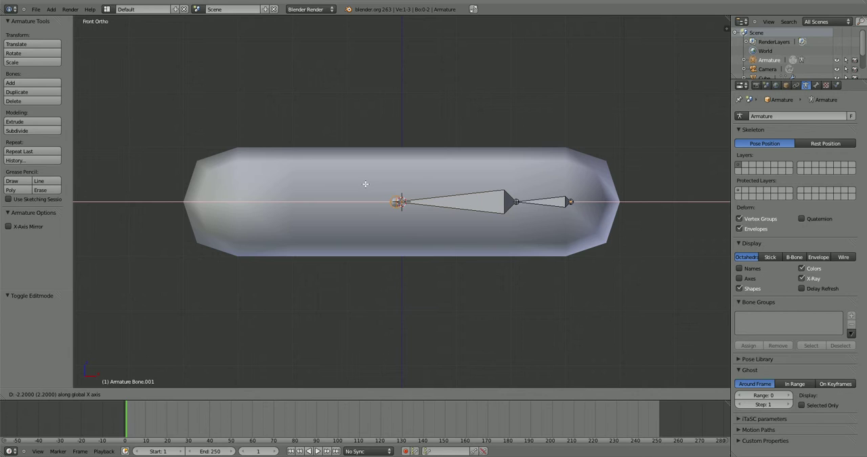
click(487, 201)
key(g)
key(x)
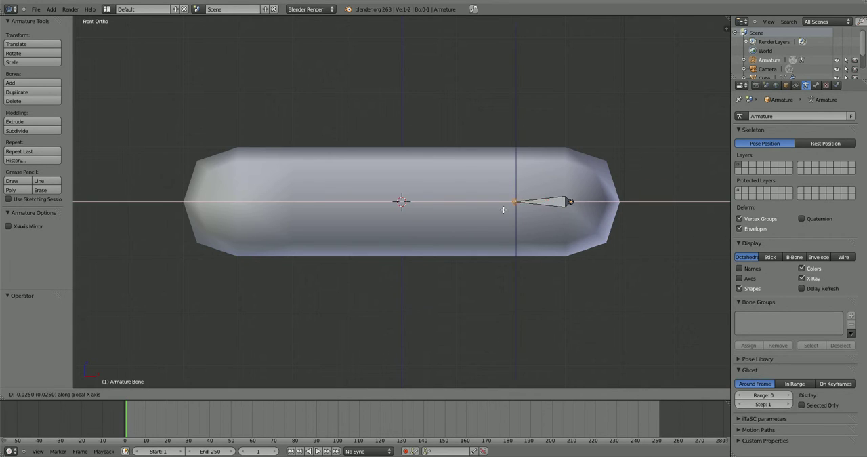
click(423, 199)
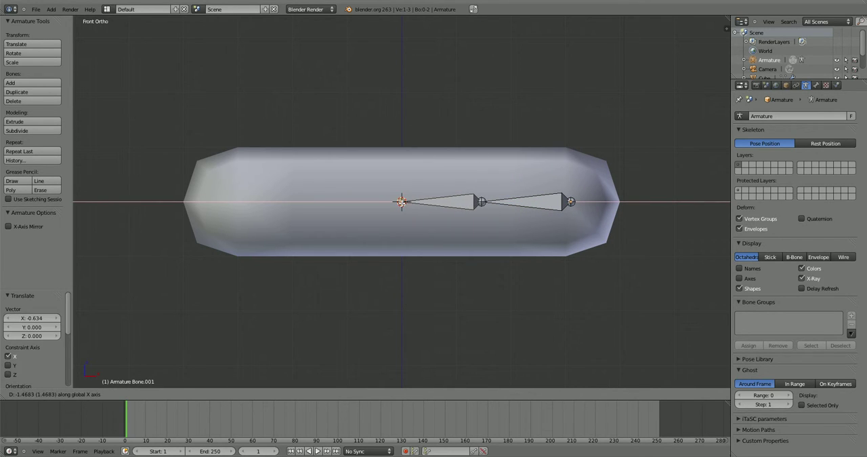
Extrude third and fourth bones along X toward the block's left end.
click(398, 199)
key(e)
key(x)
click(317, 201)
key(g)
key(x)
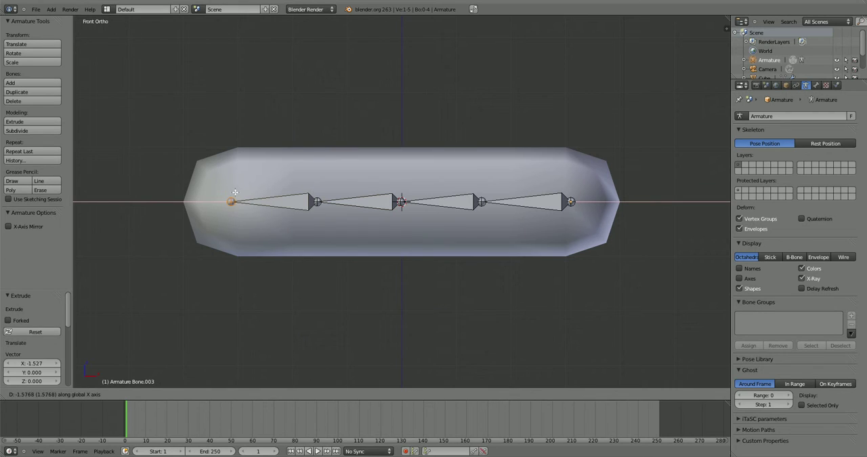
click(252, 193)
key(Tab)
scroll(450, 174, down, 2)
Select the block, then the armature, and parent with Armature Deform using automatic weights.
right_click(450, 174)
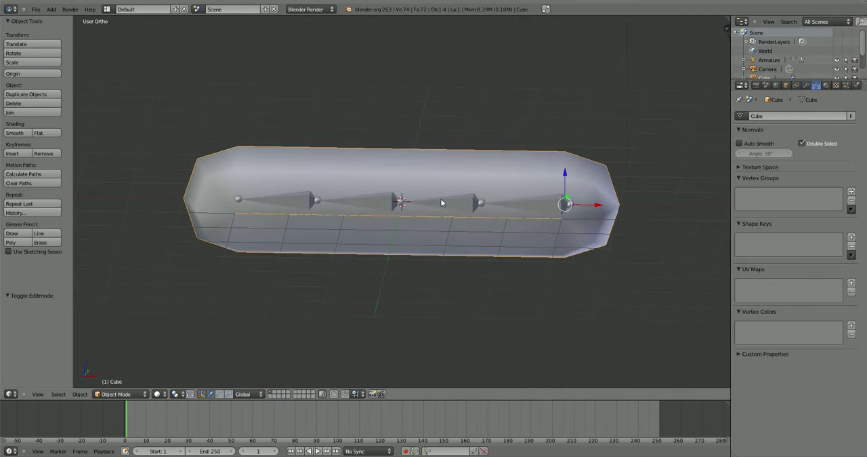
middle_drag(451, 174, 448, 212)
shift+right_click(449, 208)
key(ctrl+p)
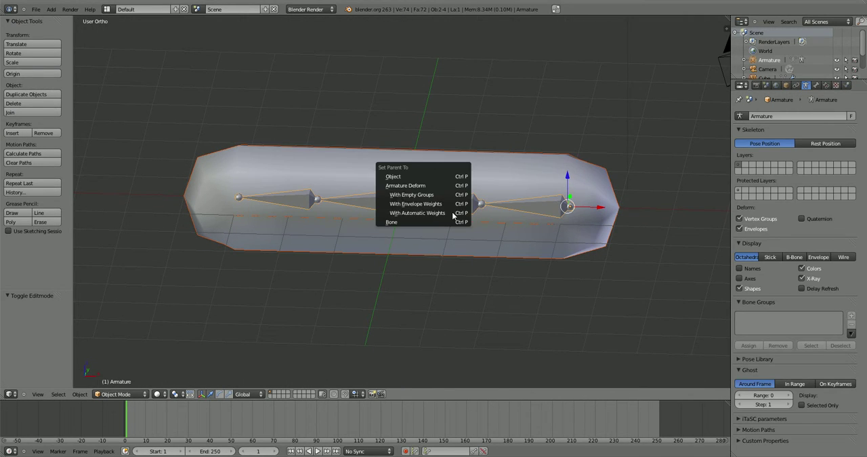
click(453, 212)
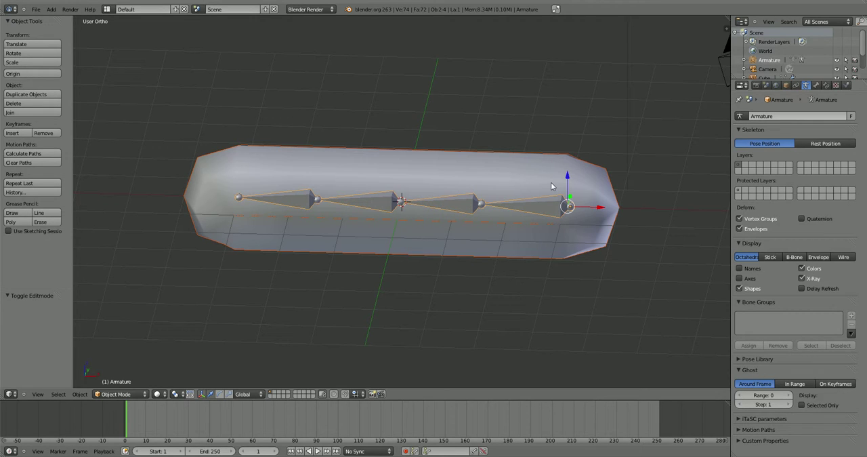
key(ctrl+p)
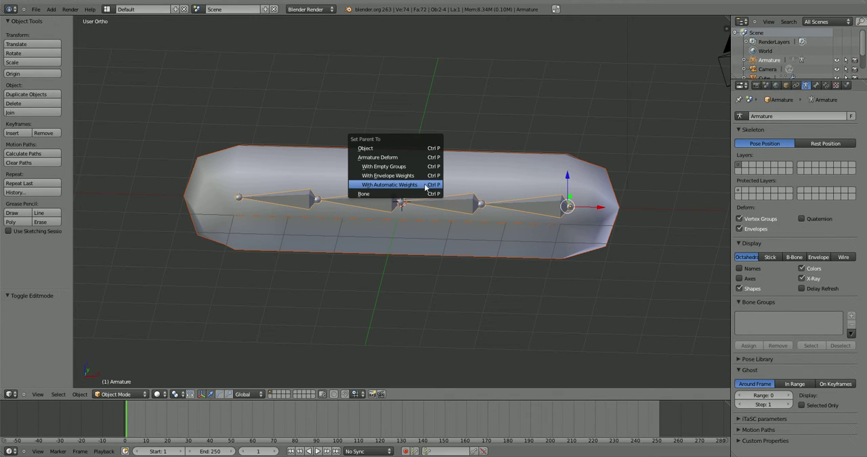
click(426, 188)
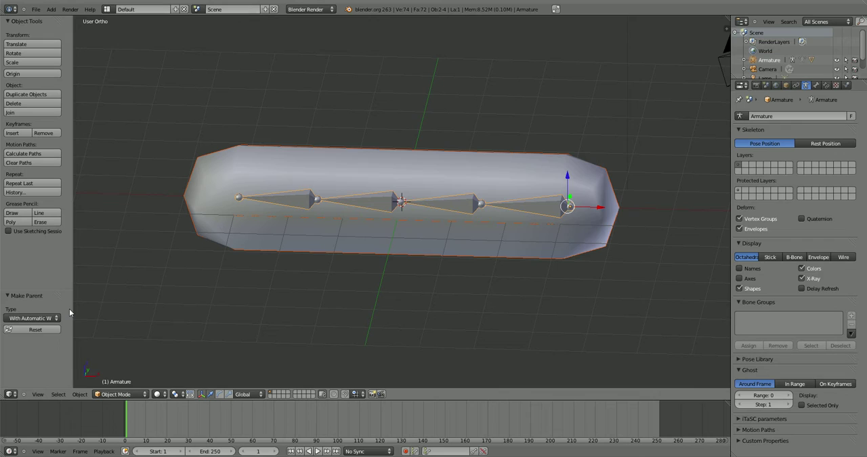
click(115, 393)
Put the armature in Pose Mode and split the 3D view, making the left half an Action Editor.
click(112, 365)
right_click(450, 201)
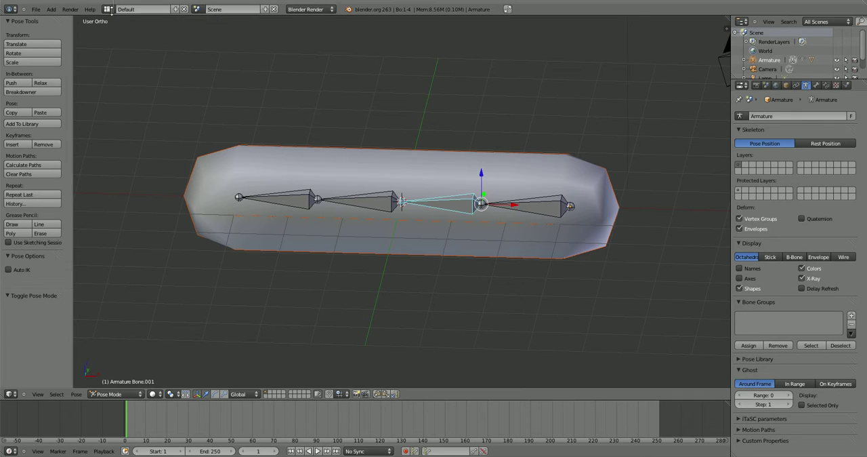
drag(76, 17, 220, 41)
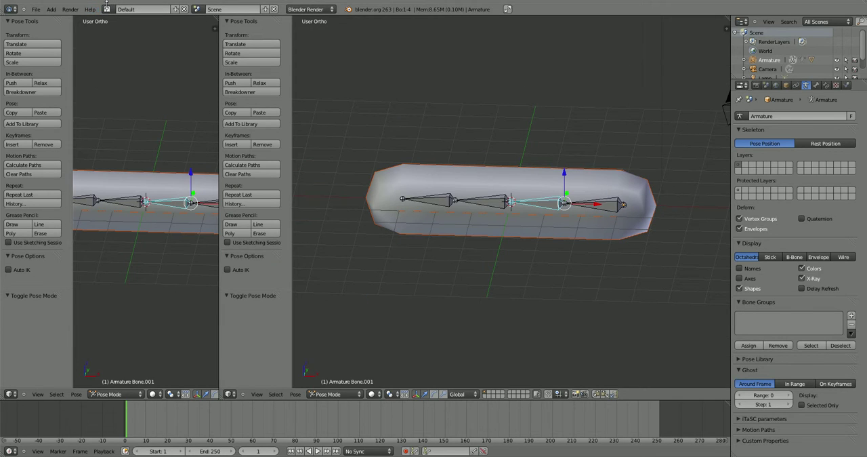
click(107, 10)
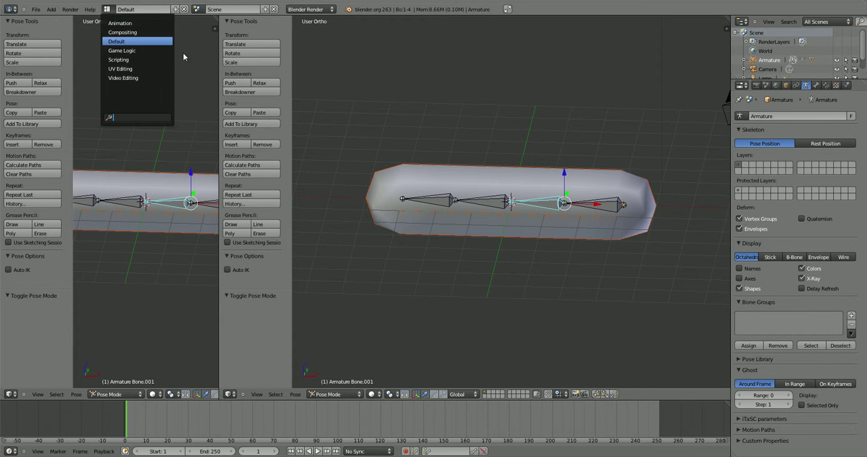
click(10, 394)
click(30, 356)
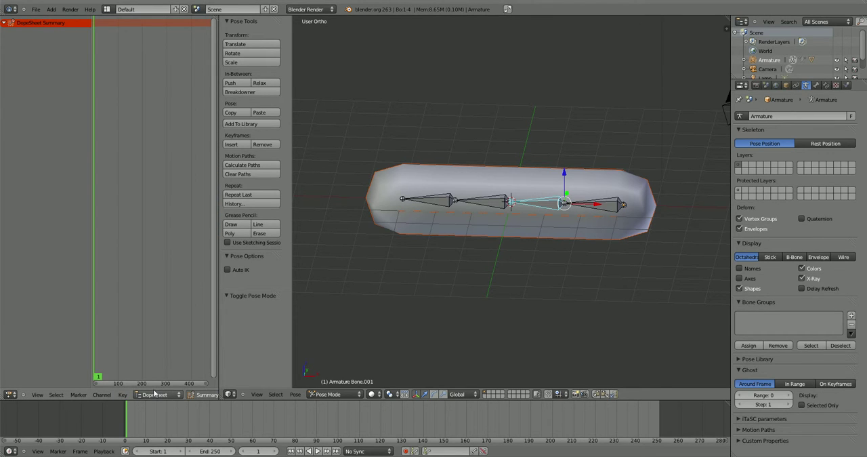
click(155, 393)
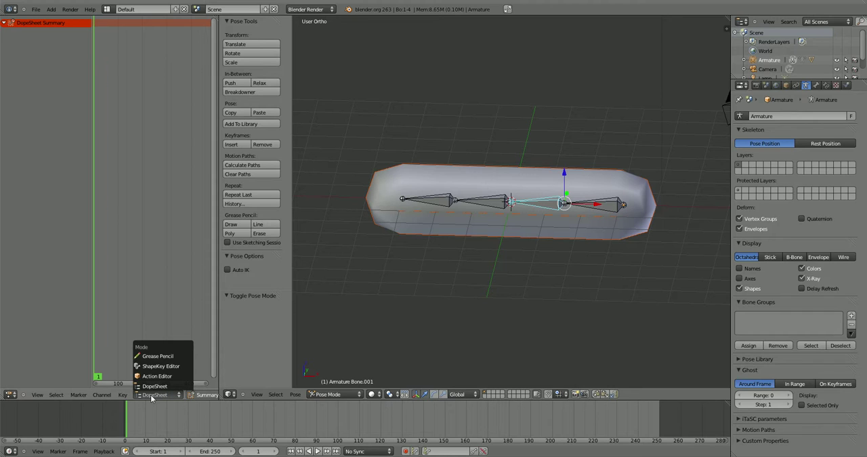
click(157, 375)
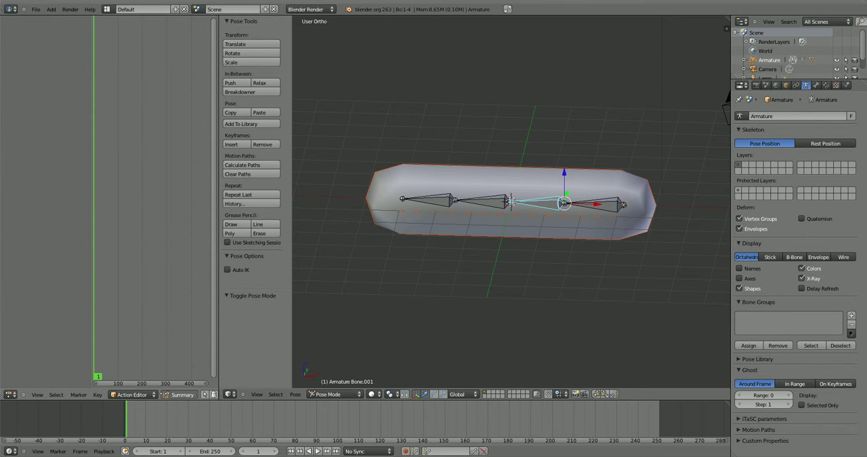
scroll(192, 394, down, 5)
Create a new action for the armature and name it 'bend'.
click(151, 394)
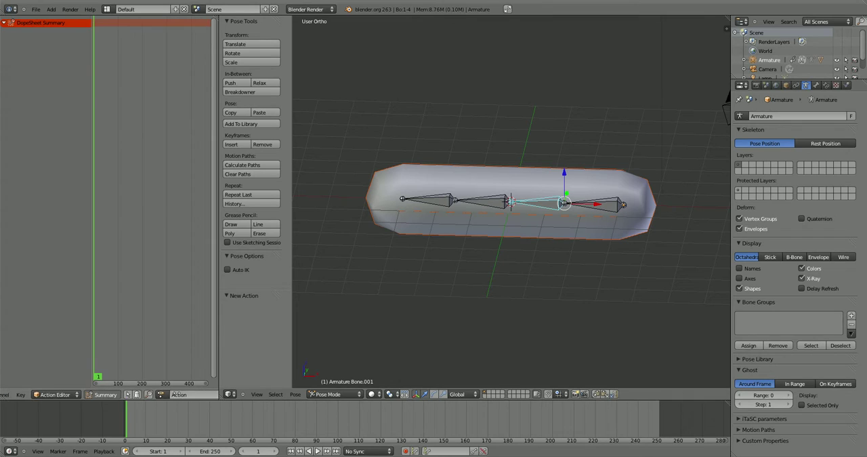
double_click(152, 395)
text(be)
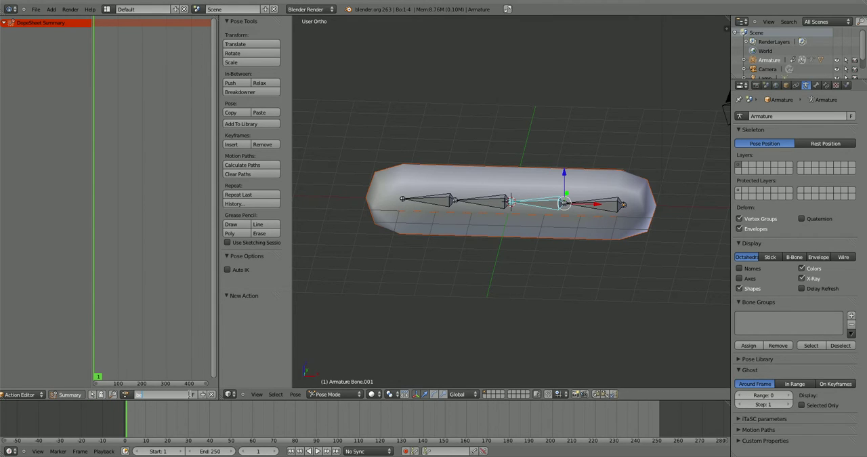
text(nd)
key(Return)
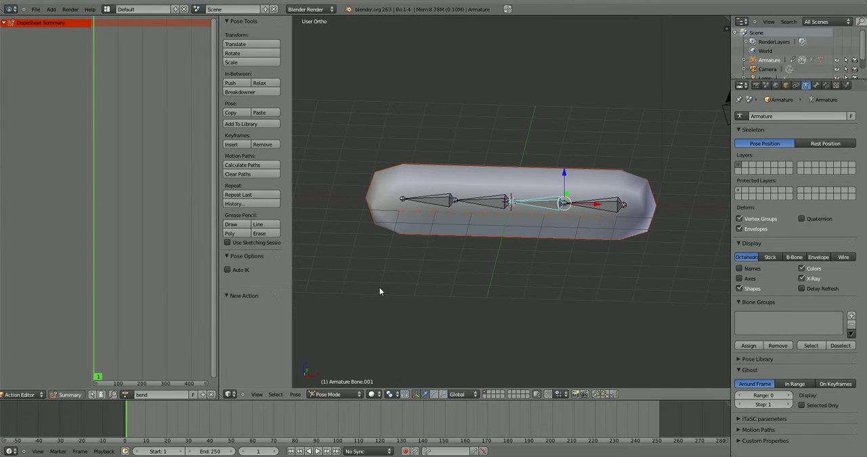
key(KP_1)
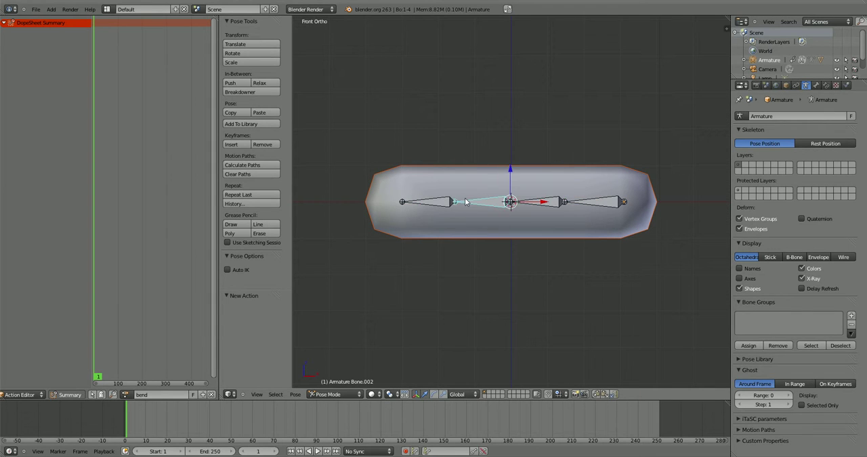
Select all bones and keyframe their straight pose at frame 0.
right_click(512, 203)
right_click(539, 201)
key(r)
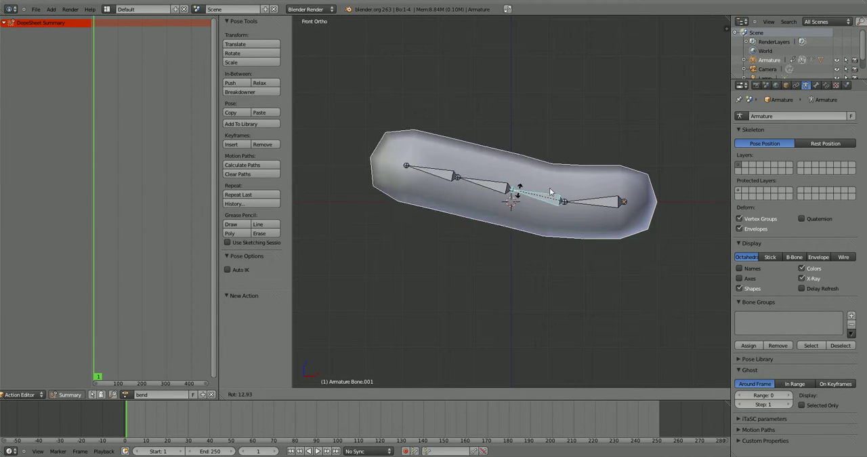
key(Escape)
key(a)
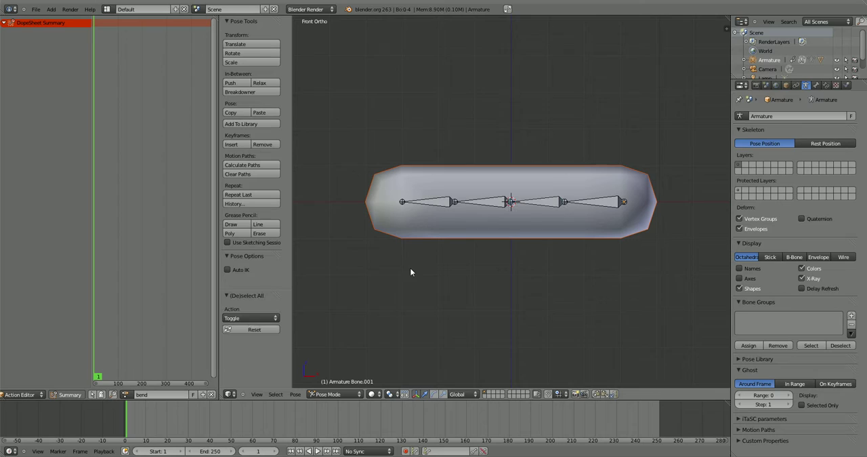
key(a)
key(Left)
key(i)
click(414, 259)
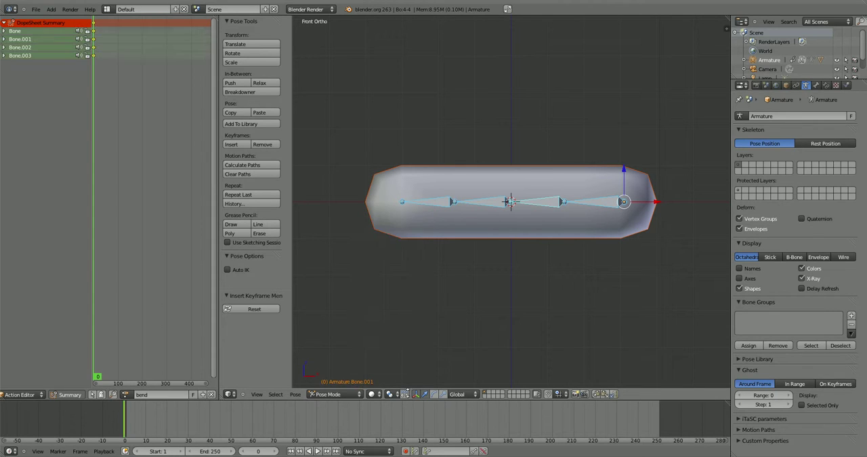
At frame 40, rotate Bone.001, Bone.002 and Bone.003 to curl the cube.
click(210, 428)
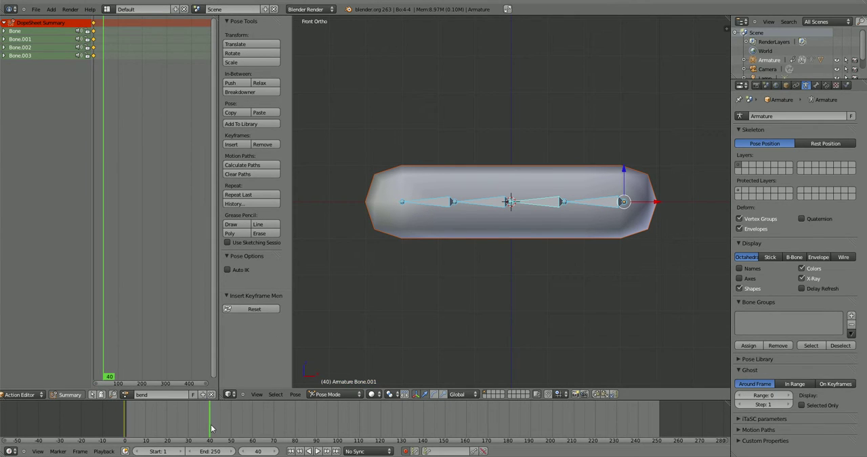
right_click(535, 201)
key(r)
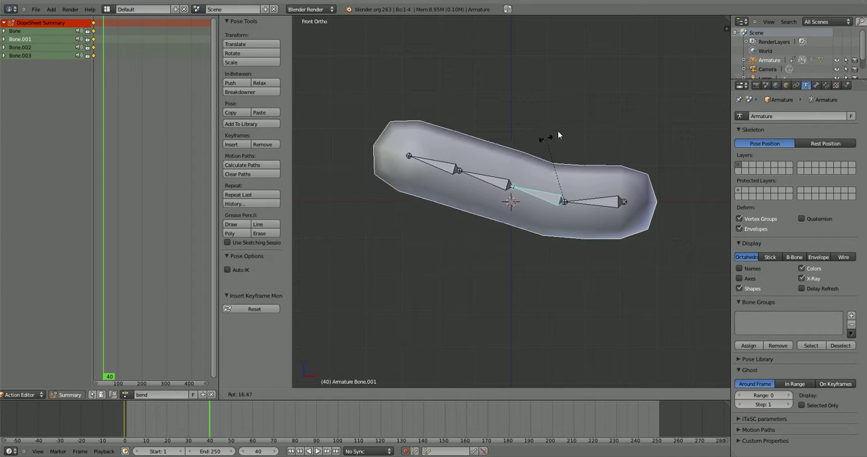
click(607, 124)
right_click(528, 126)
key(r)
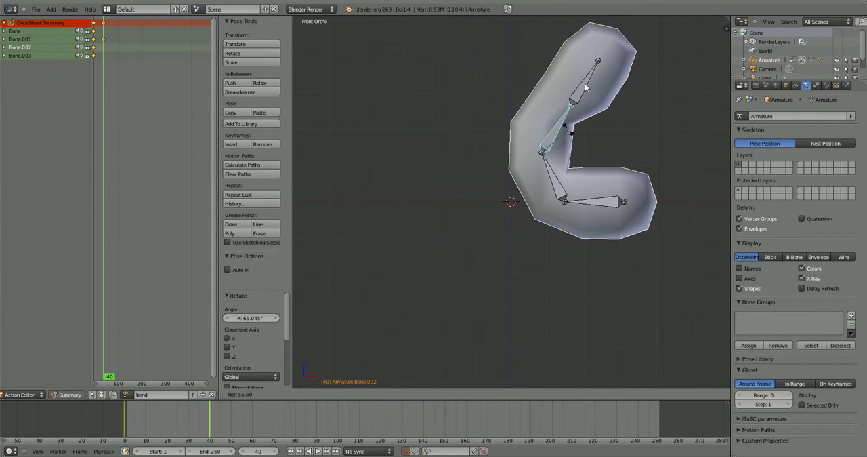
click(596, 95)
right_click(589, 101)
key(r)
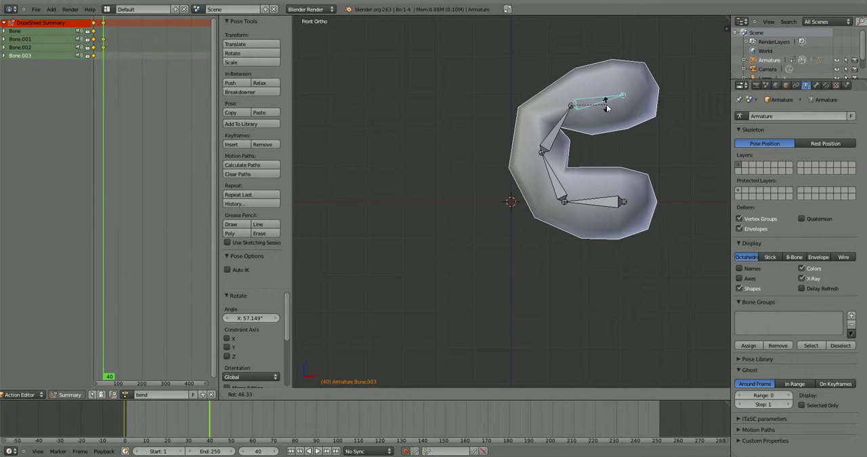
click(607, 107)
scroll(541, 178, down, 2)
At frame 78, clear all bone rotations and keyframe the straightened pose.
drag(146, 125, 112, 91)
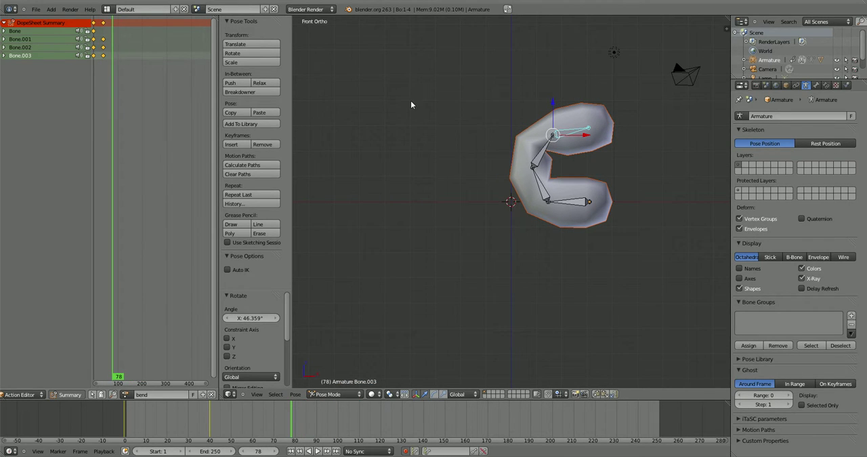
key(a)
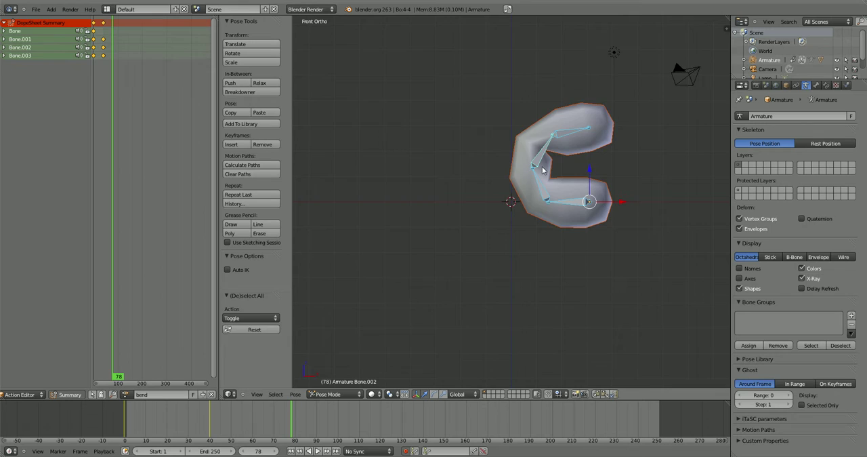
key(alt+r)
scroll(527, 222, up, 4)
click(243, 416)
Play back and scrub the bend animation, sliding the selected keyframes along the timeline.
key(alt+a)
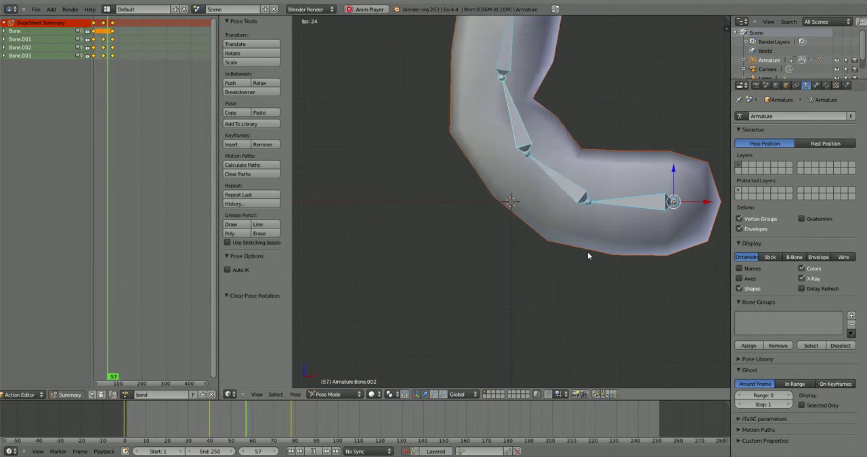
key(alt+a)
click(292, 418)
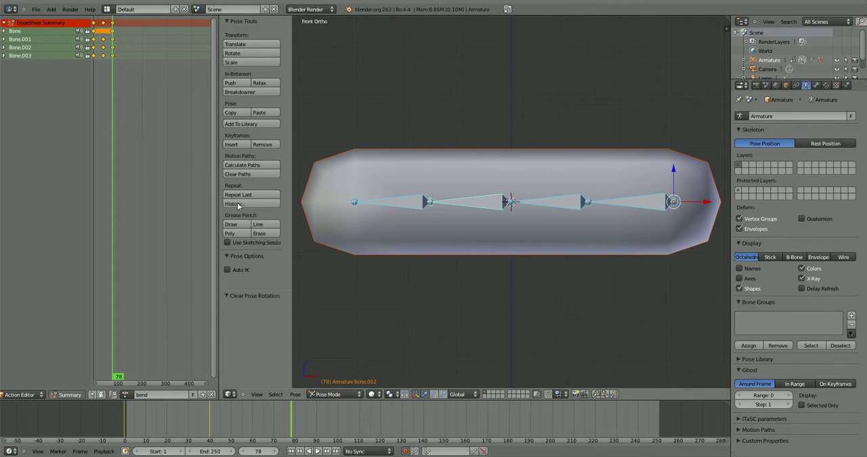
drag(113, 24, 118, 33)
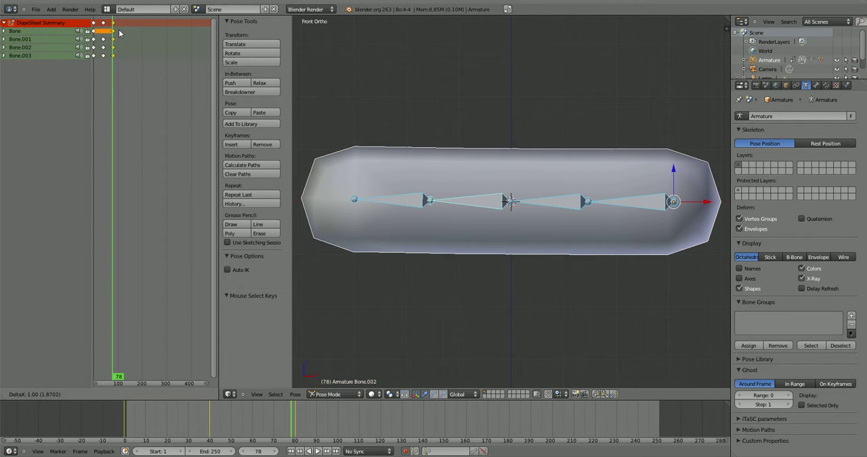
click(119, 34)
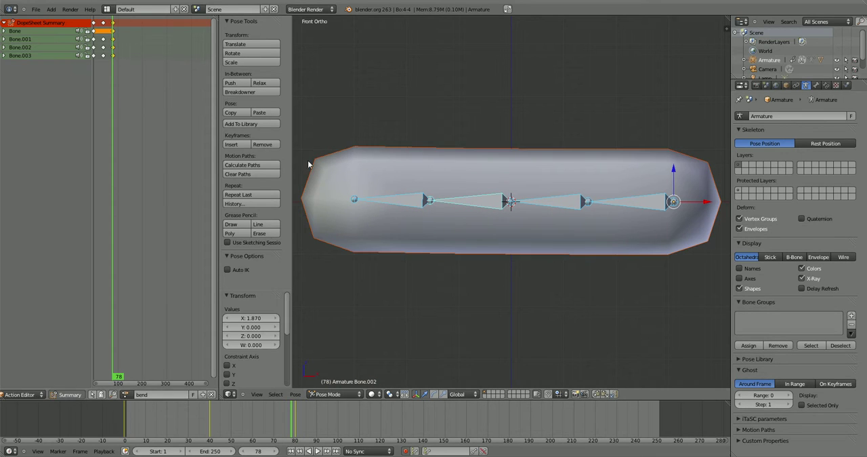
drag(244, 432, 275, 432)
In the Game Logic layout, add a Keyboard sensor, a controller and an Action actuator.
click(107, 10)
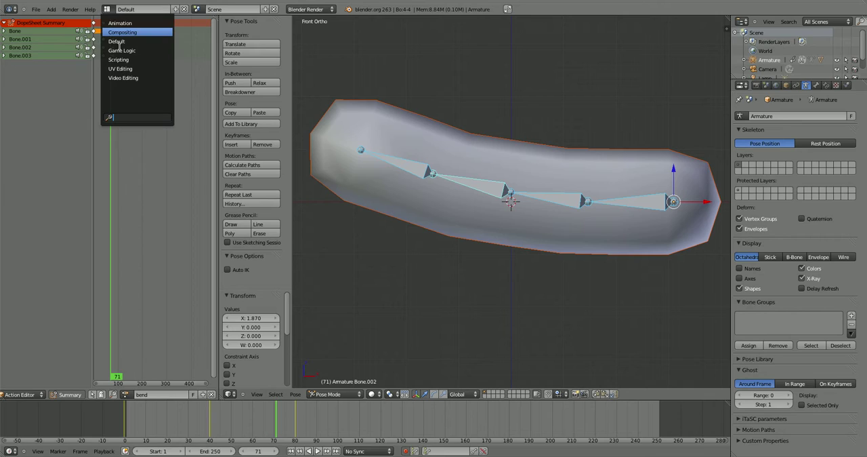
click(121, 50)
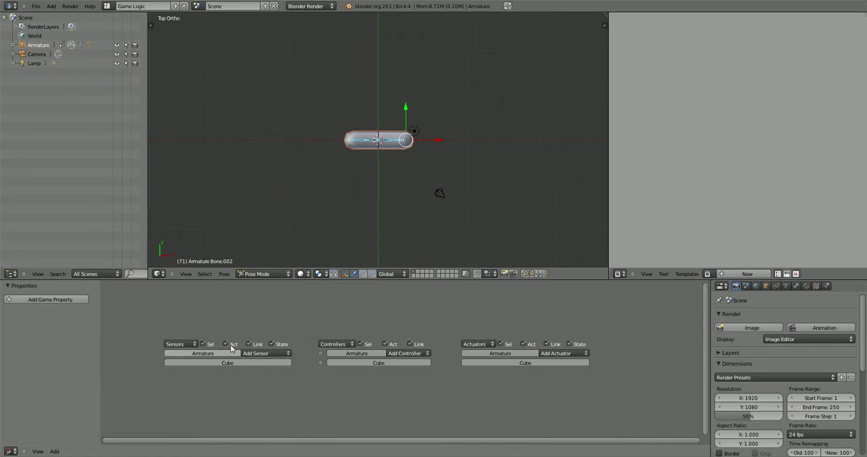
click(275, 355)
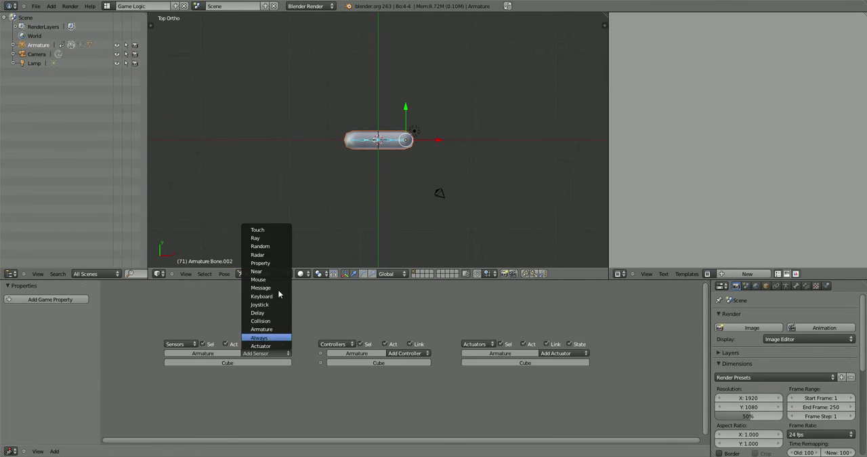
click(261, 353)
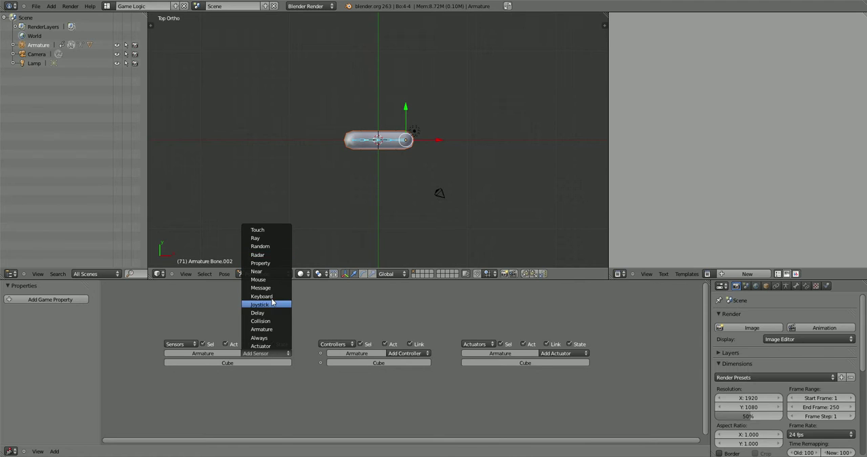
click(271, 296)
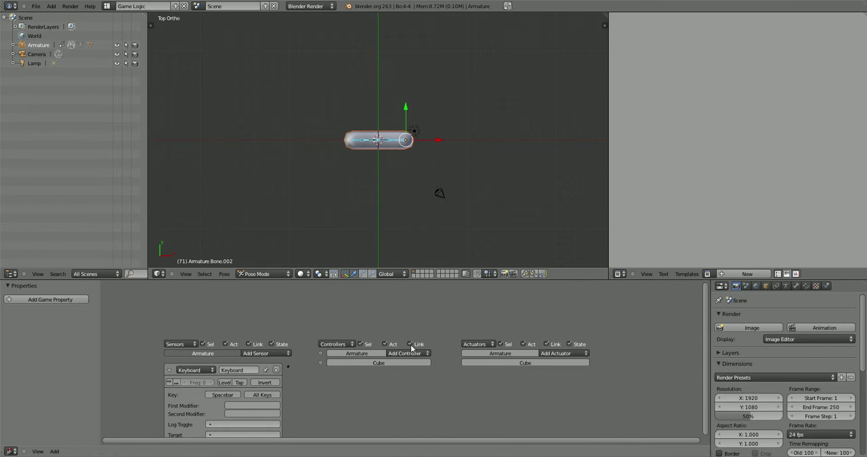
click(407, 353)
click(559, 353)
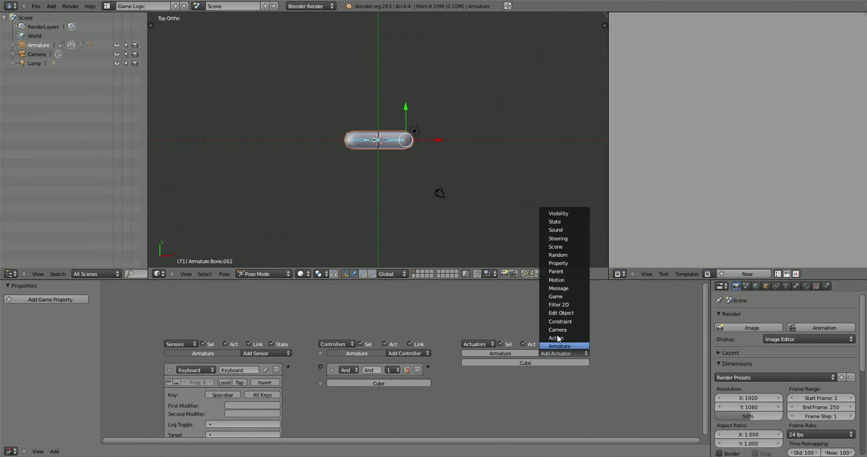
click(555, 337)
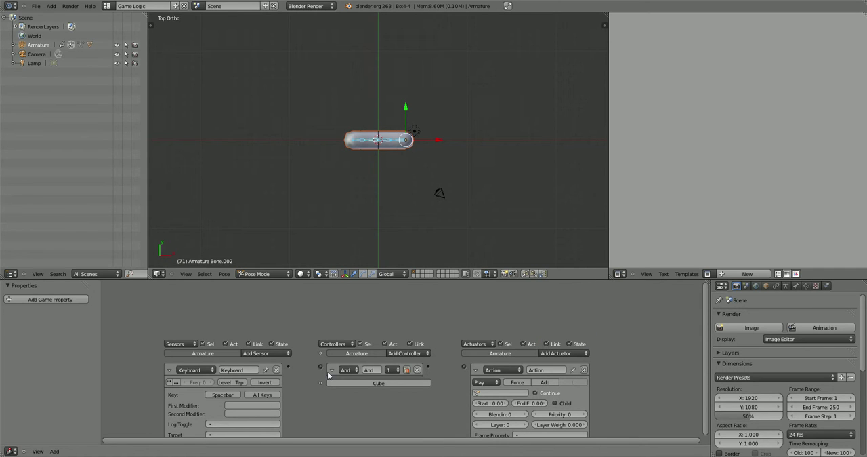
Link the sensor to the controller, return the armature to Object Mode, and link controller to actuator.
drag(288, 367, 320, 367)
scroll(452, 158, up, 2)
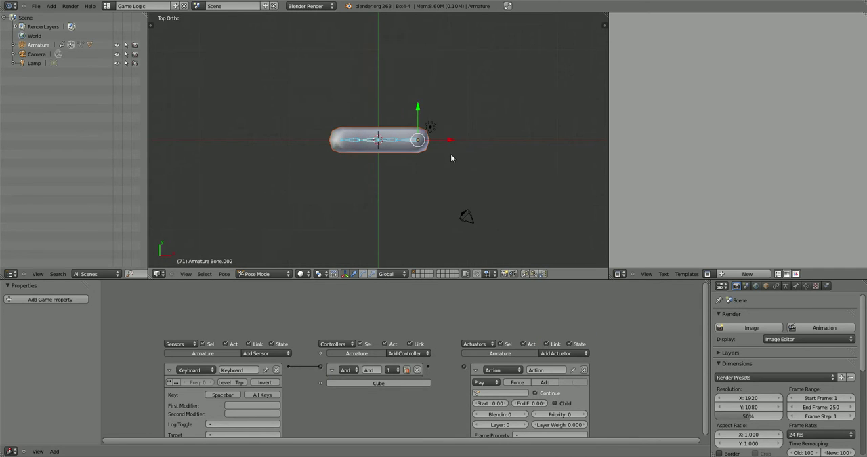
scroll(451, 153, up, 1)
right_click(389, 140)
scroll(388, 140, up, 1)
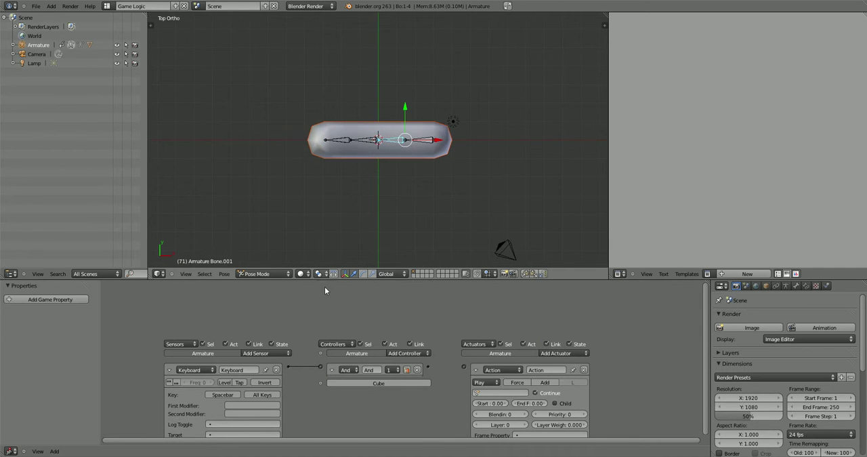
click(283, 275)
key(Return)
right_click(403, 140)
key(g)
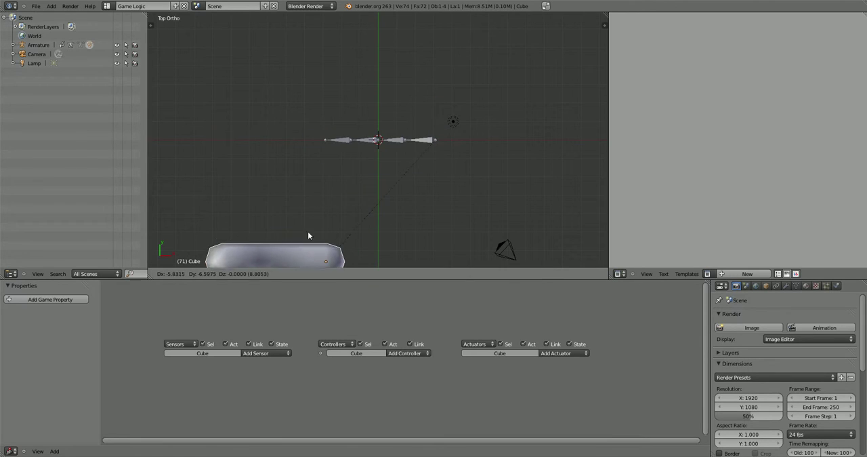
key(Escape)
right_click(388, 140)
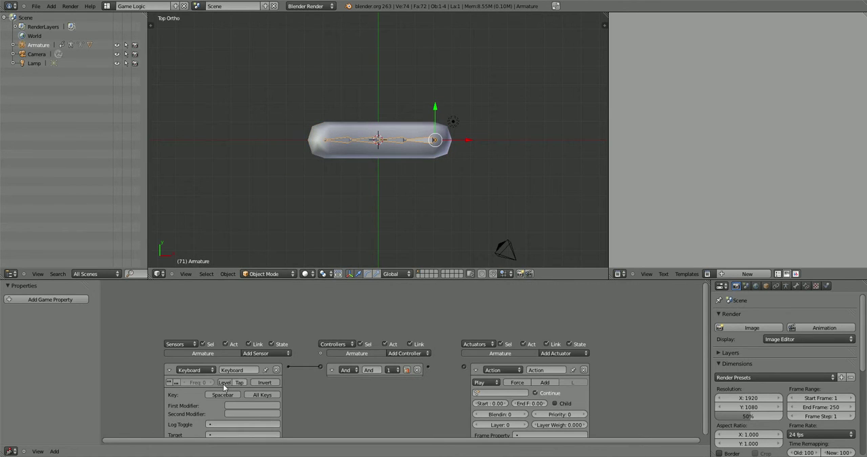
drag(428, 367, 464, 366)
Set the Action actuator to play 'bend' with End frame 80.
click(486, 391)
key(Return)
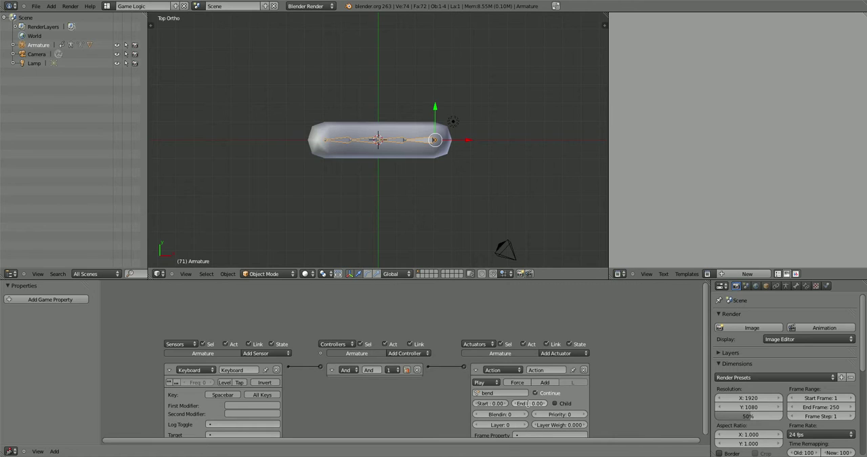
click(528, 402)
text(0)
key(Return)
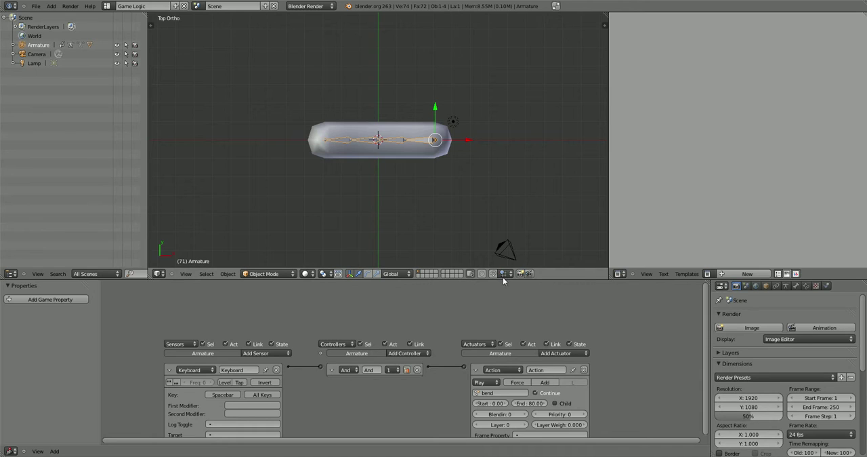
scroll(461, 181, up, 1)
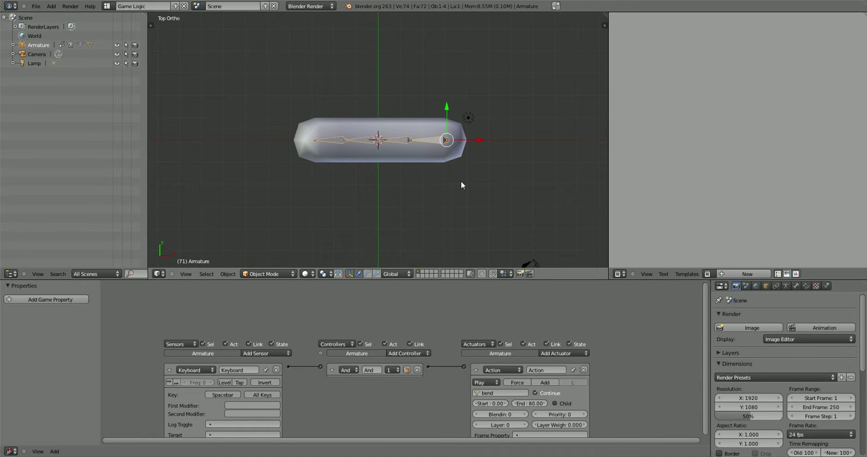
Reset the animation to its first frame in front view and start the game.
middle_drag(461, 181, 478, 191)
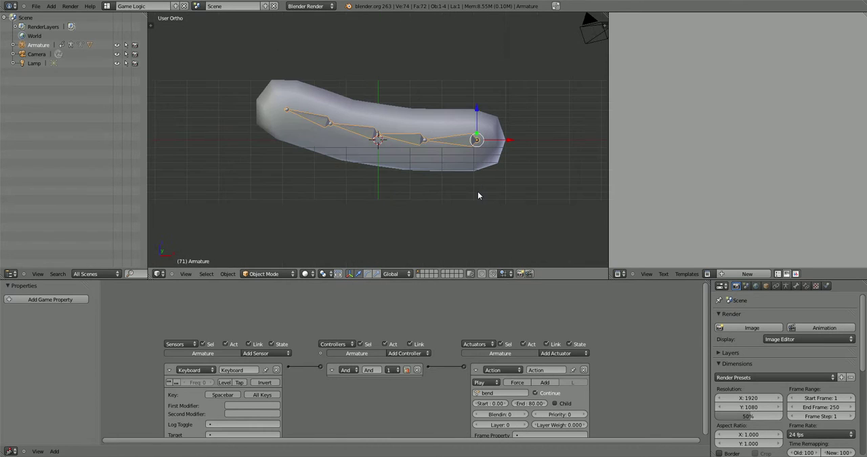
key(KP_1)
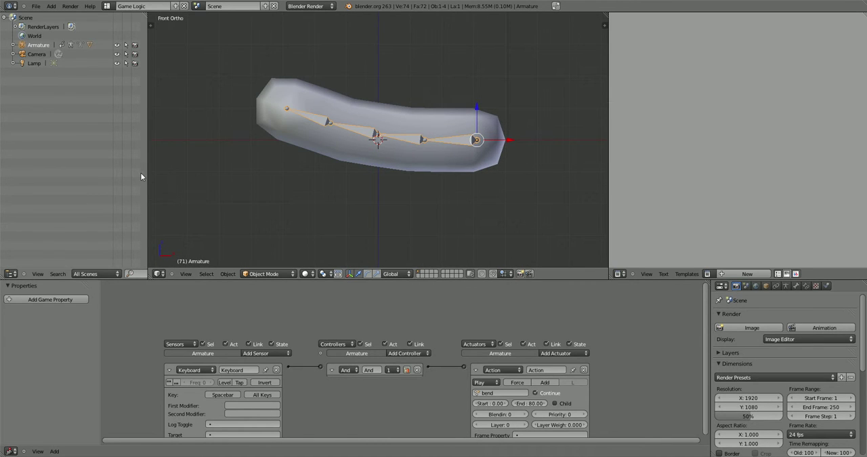
key(shift+alt+a)
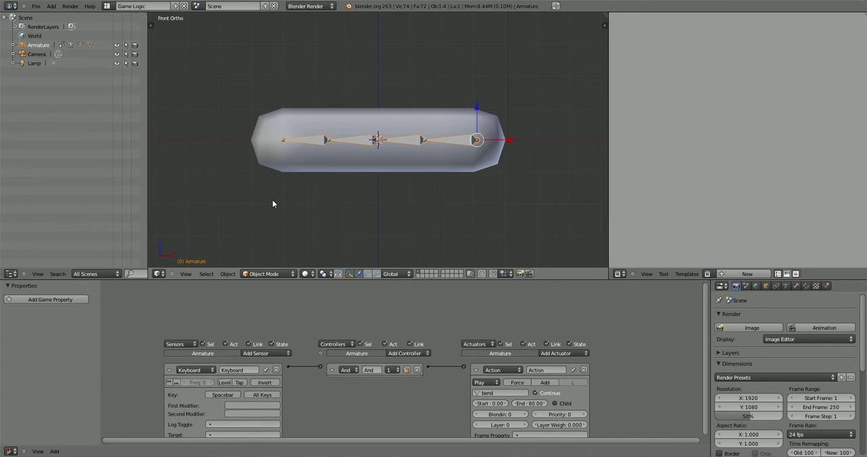
key(p)
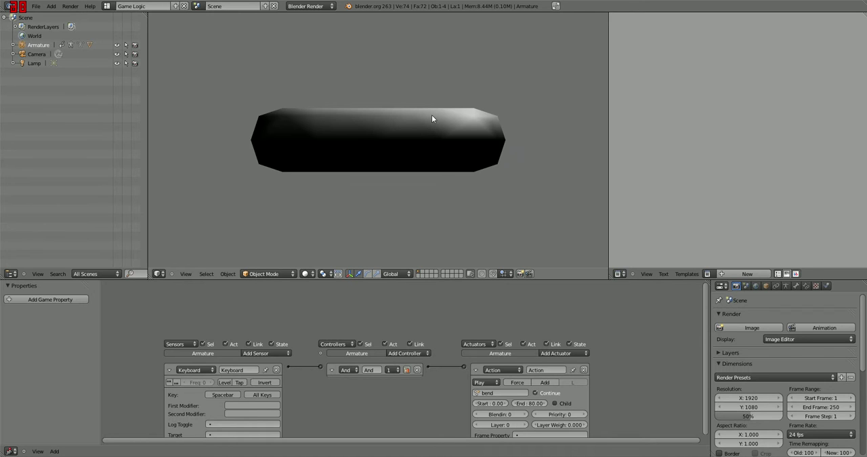
Stop the game, delete Subsurf, and re-add Subdivision Surface below the Armature modifier.
key(Escape)
click(786, 285)
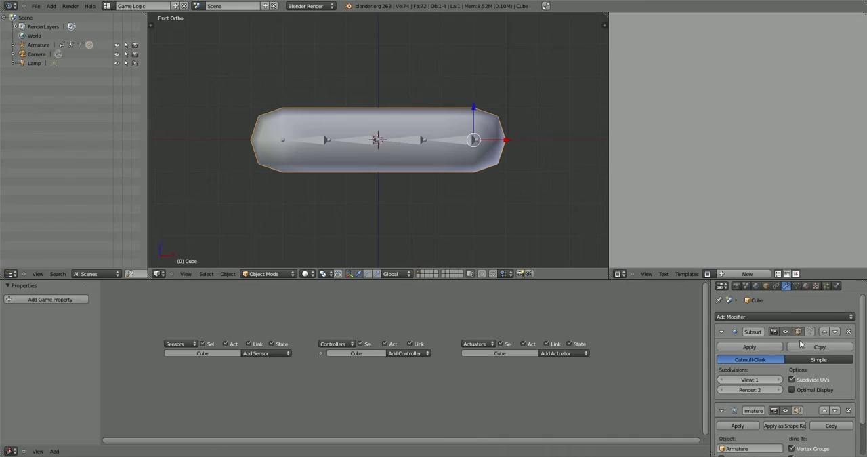
scroll(800, 332, down, 1)
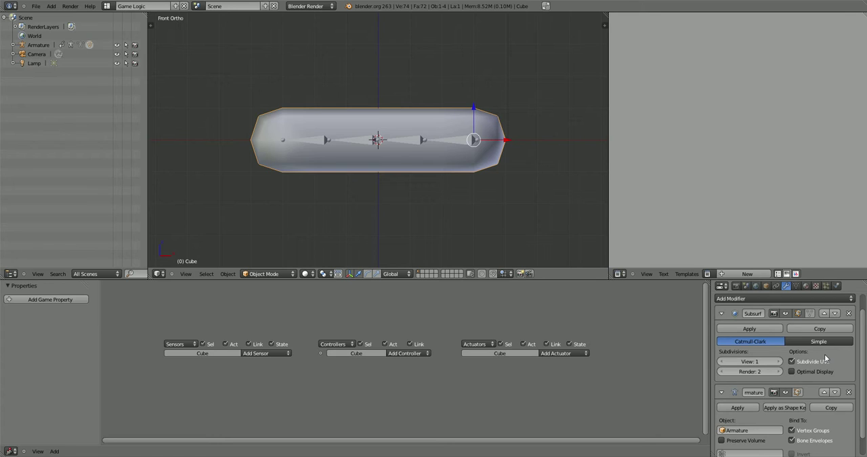
scroll(825, 359, up, 1)
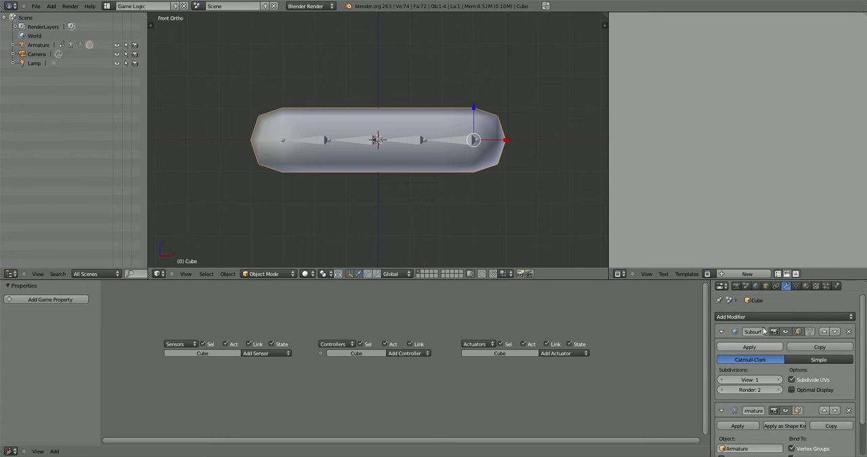
scroll(813, 359, down, 1)
scroll(837, 379, down, 1)
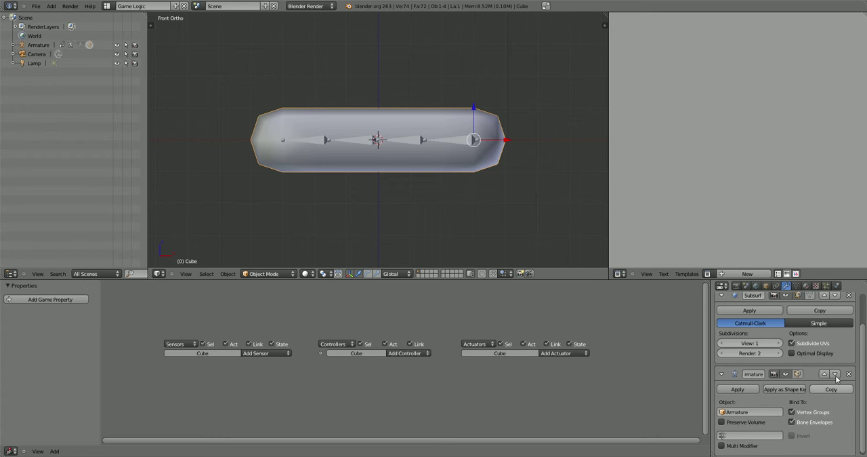
scroll(818, 412, up, 1)
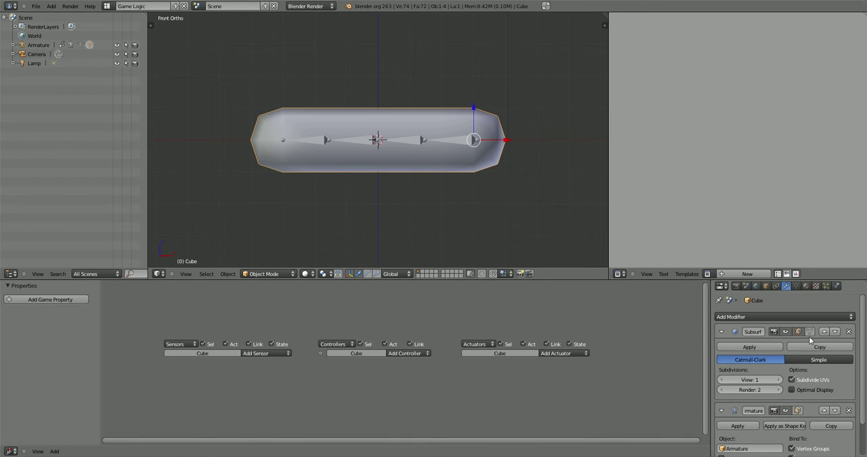
click(848, 331)
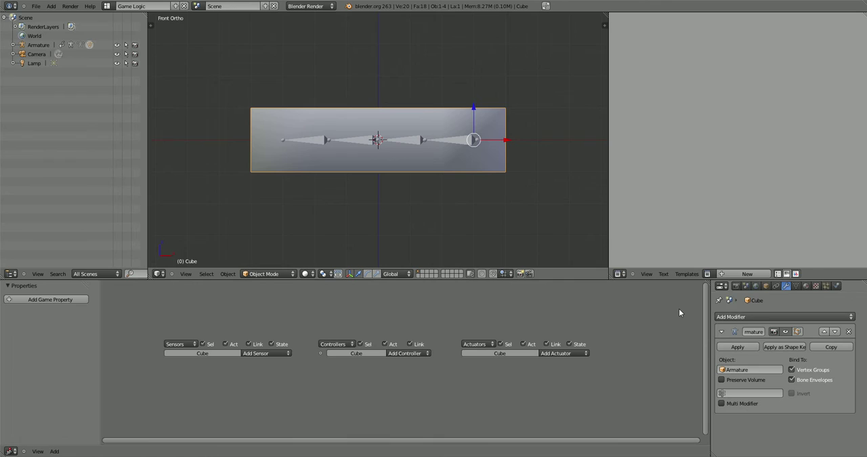
click(728, 316)
click(668, 306)
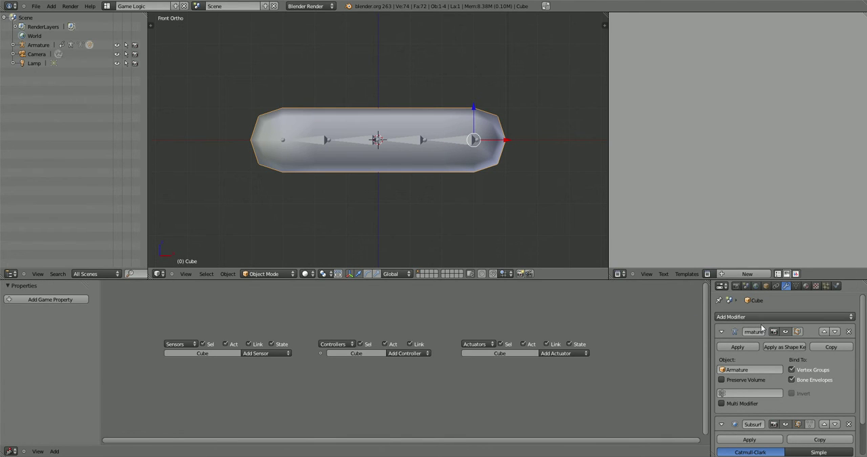
scroll(761, 328, down, 1)
scroll(792, 356, down, 1)
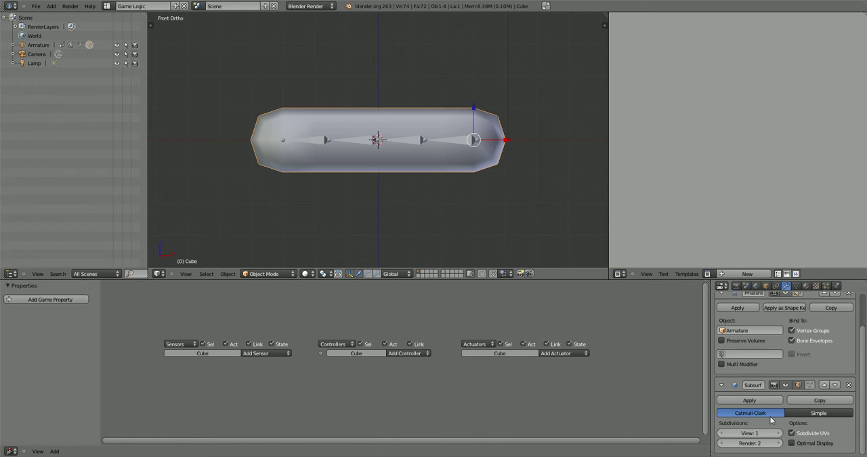
Start the game engine with P over the 3D viewport to test the bend.
key(p)
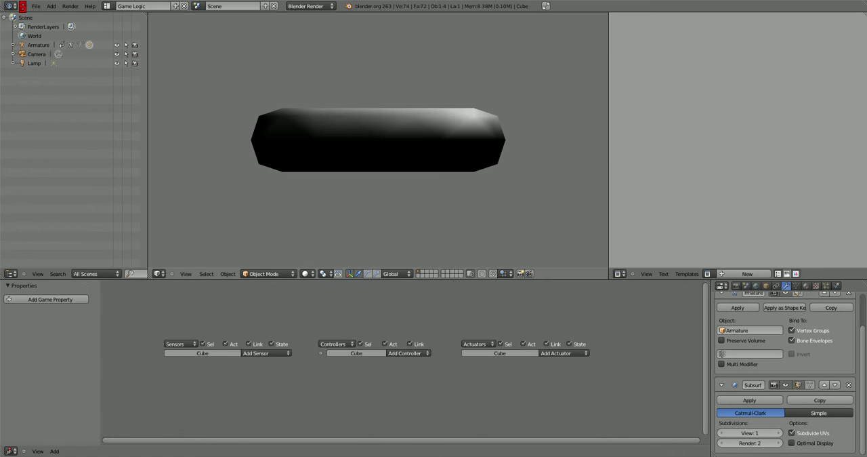